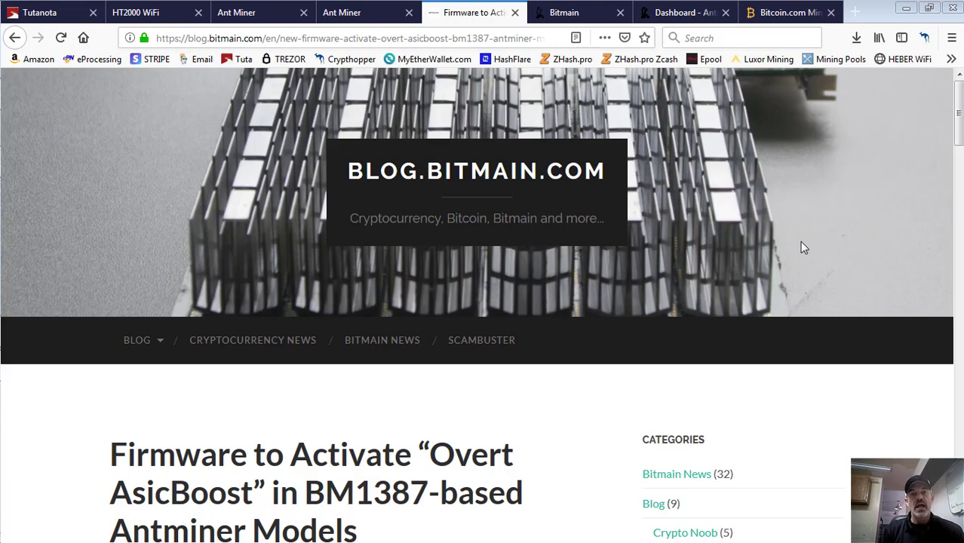
# Step: Read the Overt AsicBoost firmware article down to its service.bitmain.com download link
pyautogui.moveTo(958, 127); pyautogui.dragTo(958, 139)
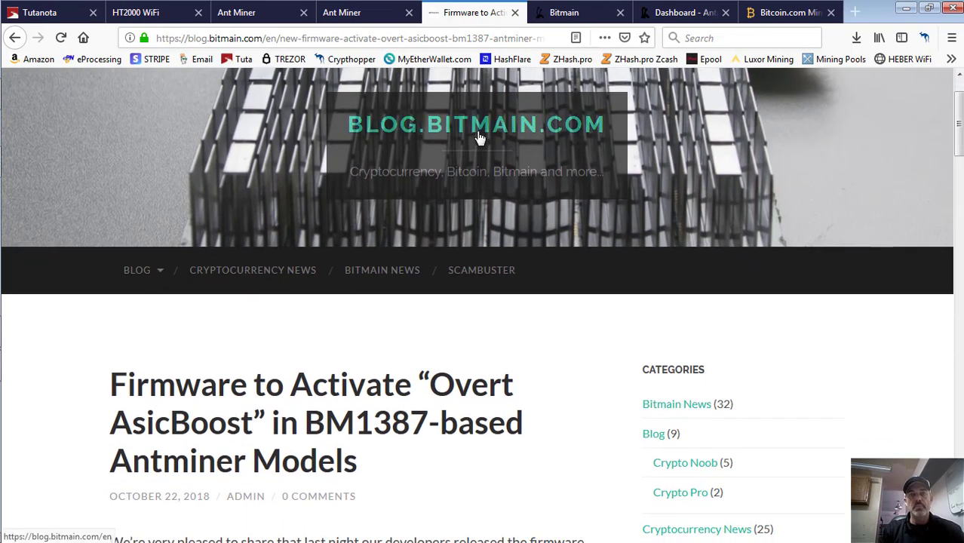
pyautogui.scroll(-4, 958, 108)
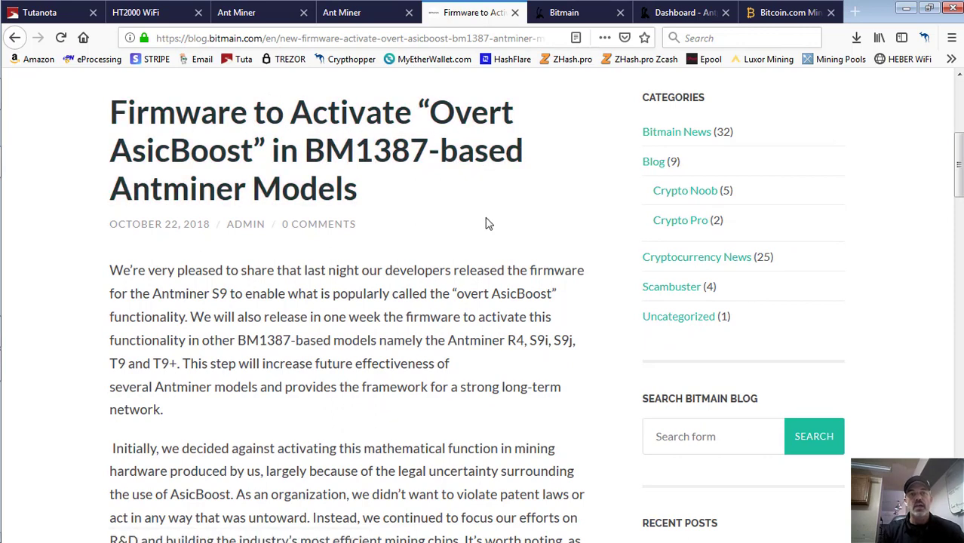
pyautogui.scroll(-1, 452, 215)
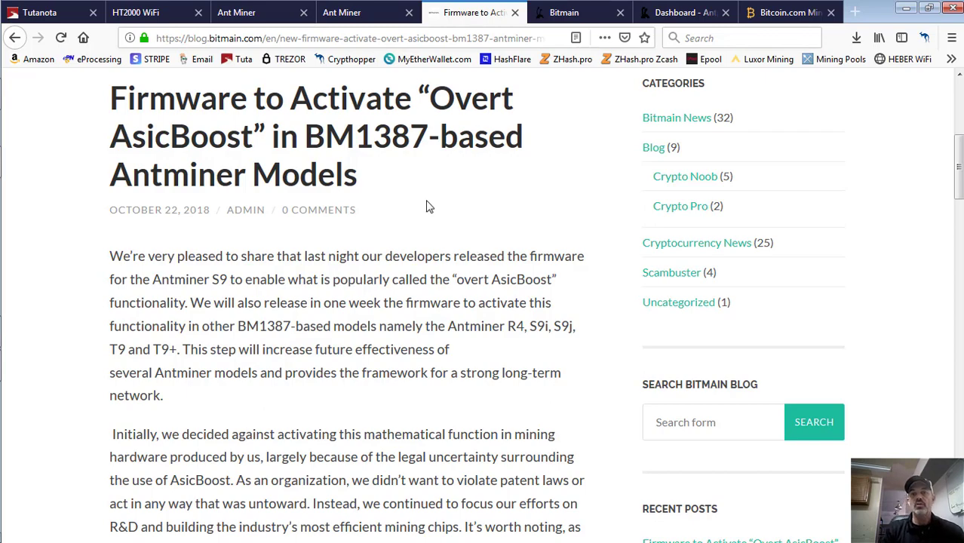
pyautogui.moveTo(959, 167); pyautogui.dragTo(954, 113)
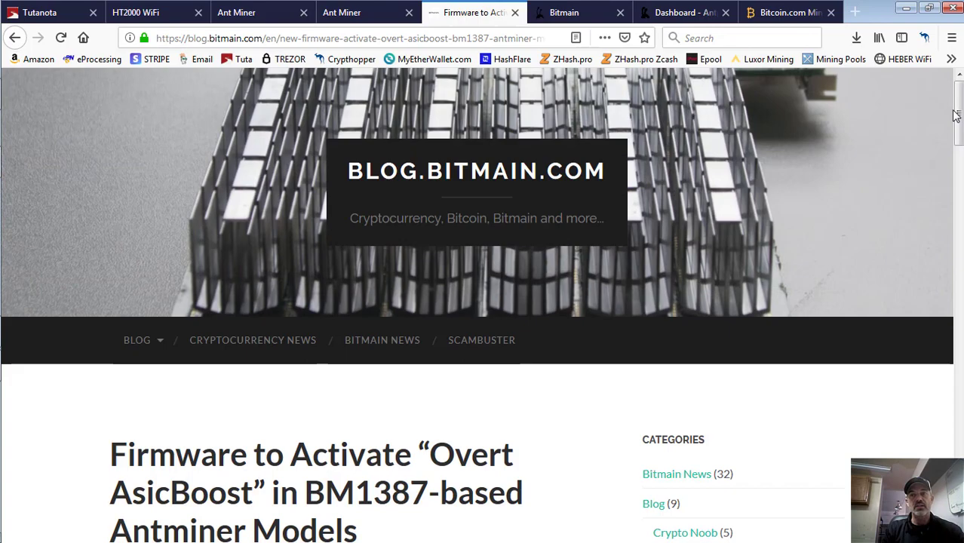
pyautogui.moveTo(957, 113); pyautogui.dragTo(956, 349)
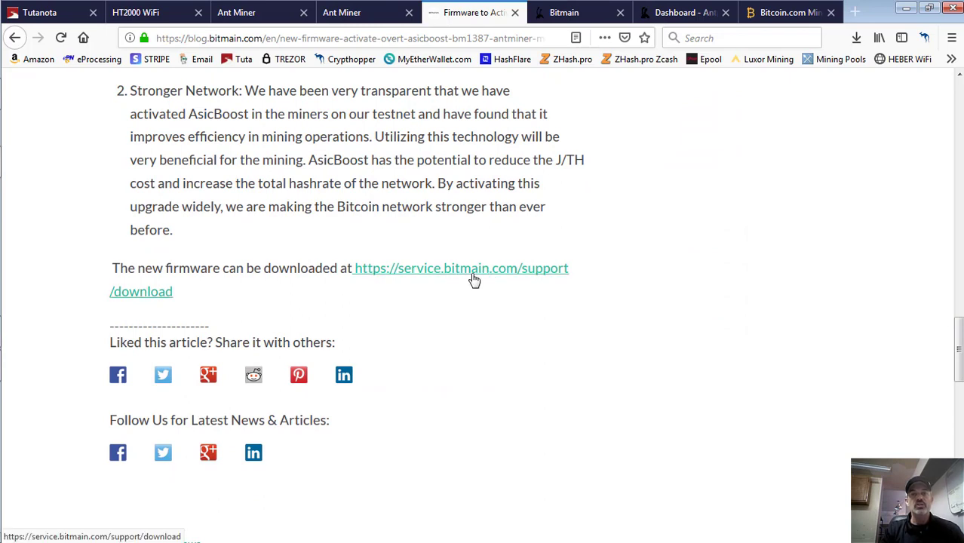
# Step: Download Antminer-S9-LPM-20181023.tar.gz from the Bitmain S9 firmware table
pyautogui.click(567, 13)
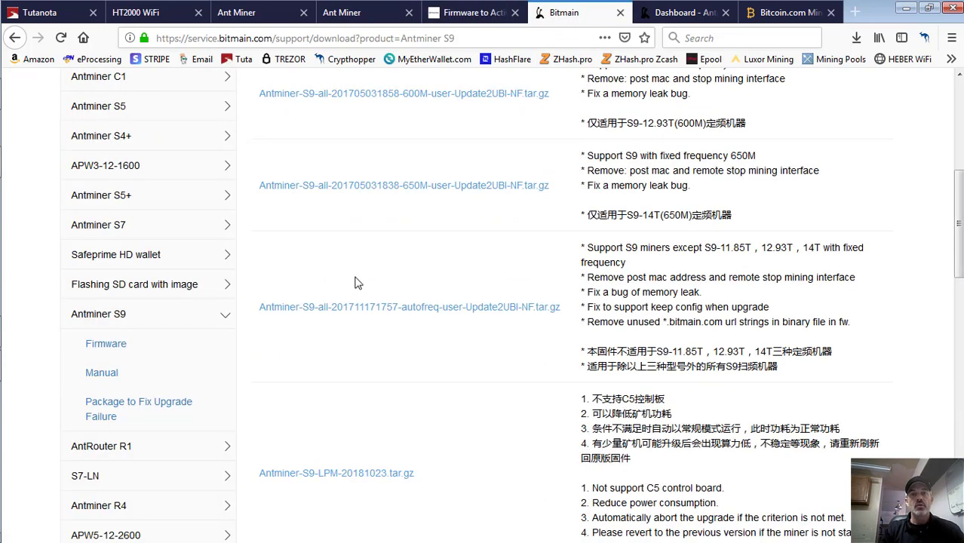
pyautogui.moveTo(960, 186); pyautogui.dragTo(957, 102)
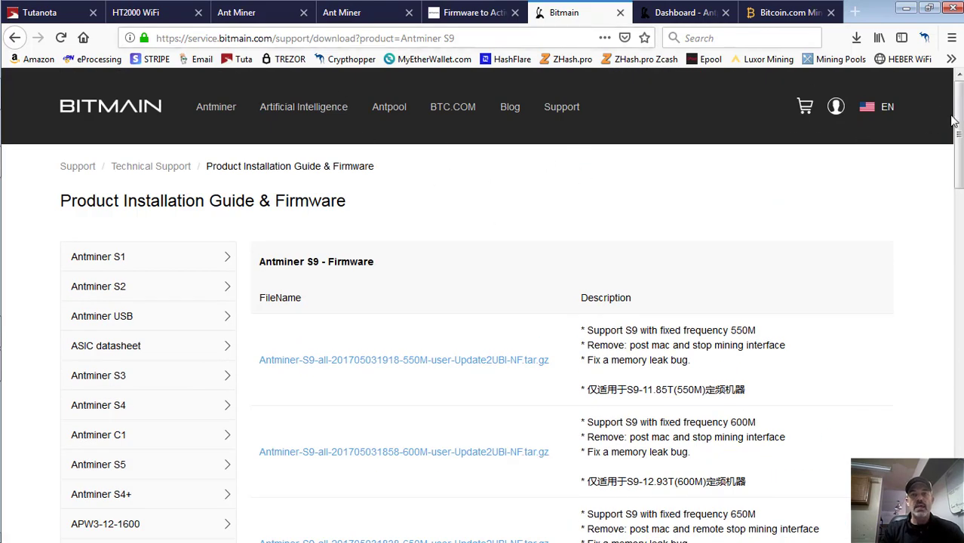
pyautogui.moveTo(959, 105); pyautogui.dragTo(959, 162)
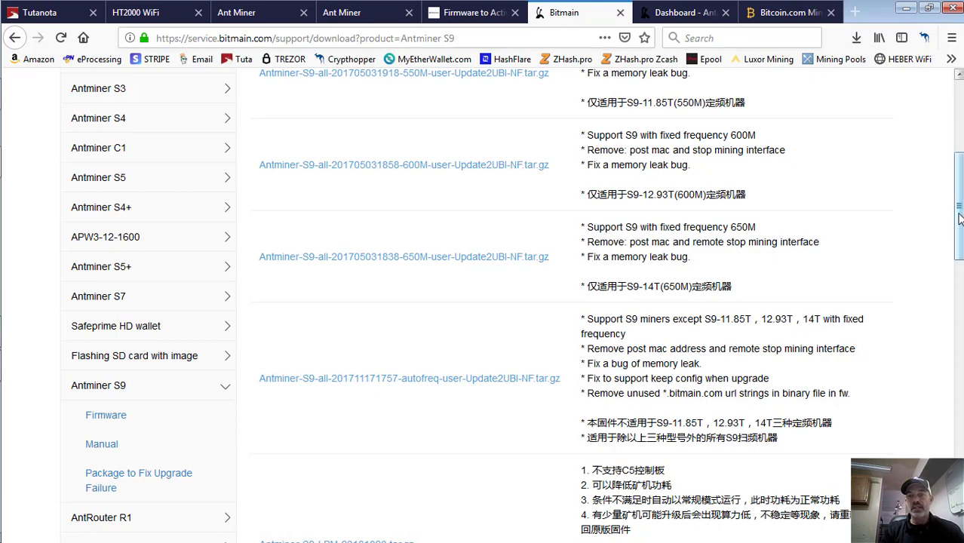
pyautogui.moveTo(959, 219); pyautogui.dragTo(959, 295)
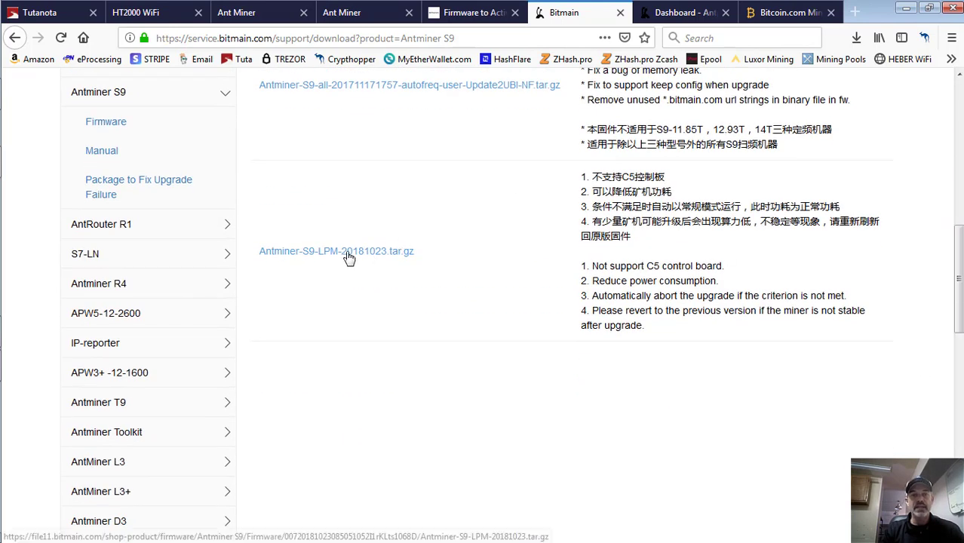
pyautogui.moveTo(447, 252); pyautogui.dragTo(365, 243)
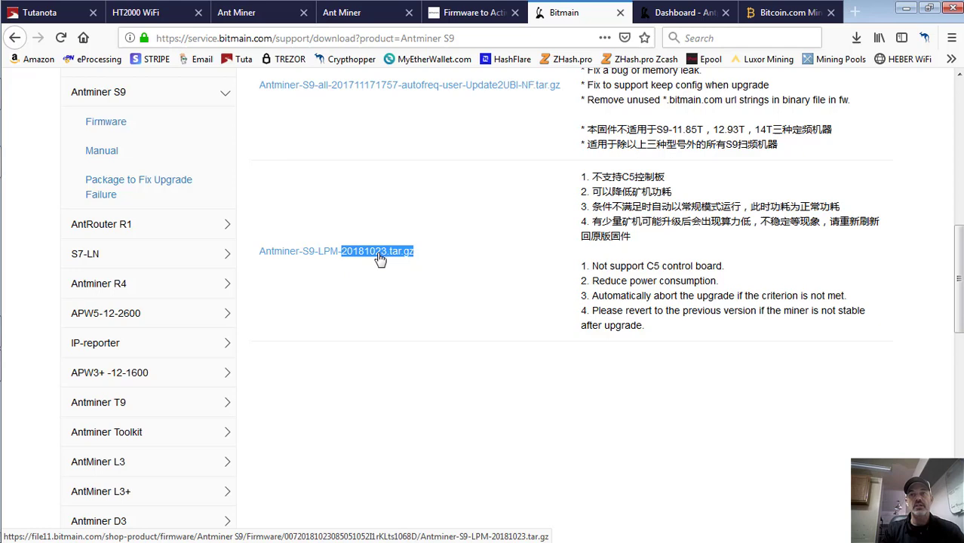
pyautogui.click(856, 37)
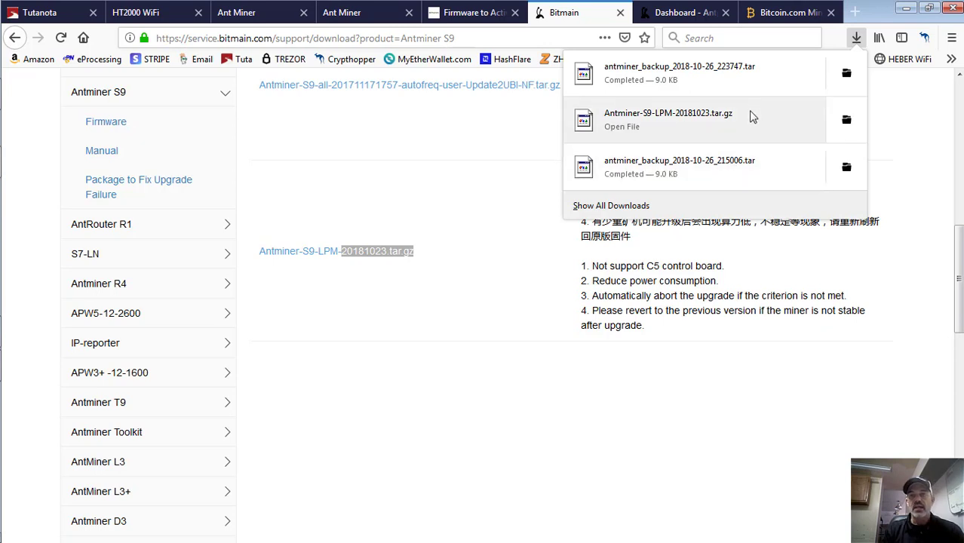
# Step: Show the downloaded firmware file in the Downloads folder, then minimize Explorer
pyautogui.click(845, 121)
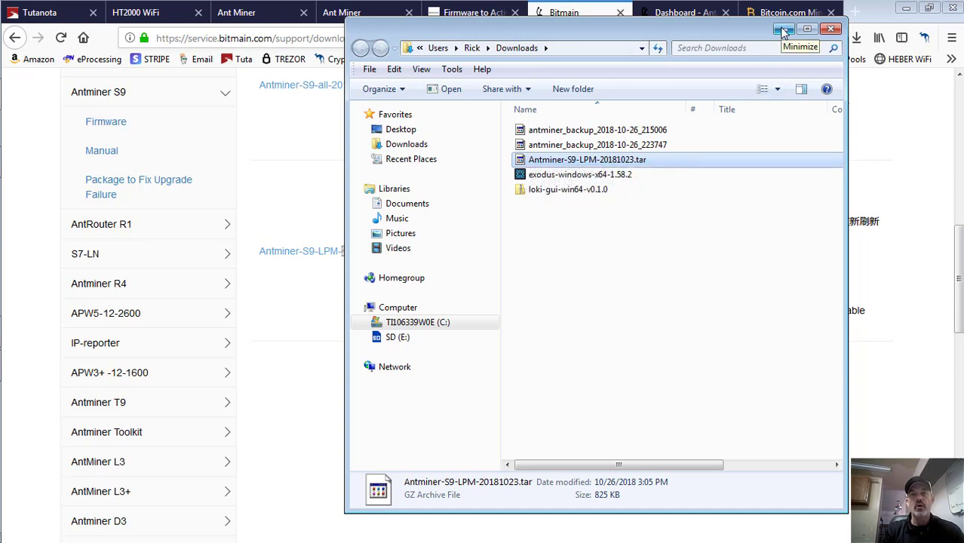
pyautogui.click(784, 32)
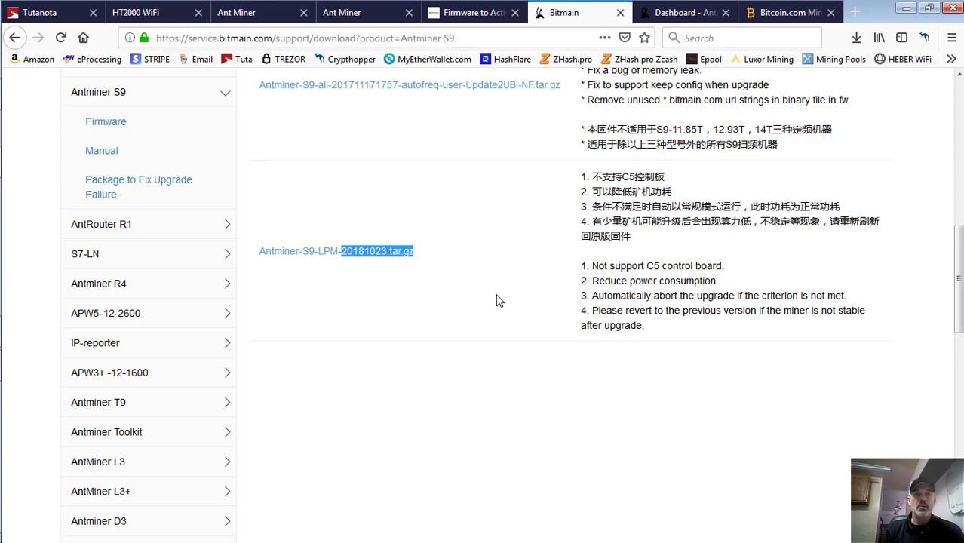
# Step: Reload the miner interface and review its system details, including hardware version 16.8.1.3
pyautogui.click(350, 15)
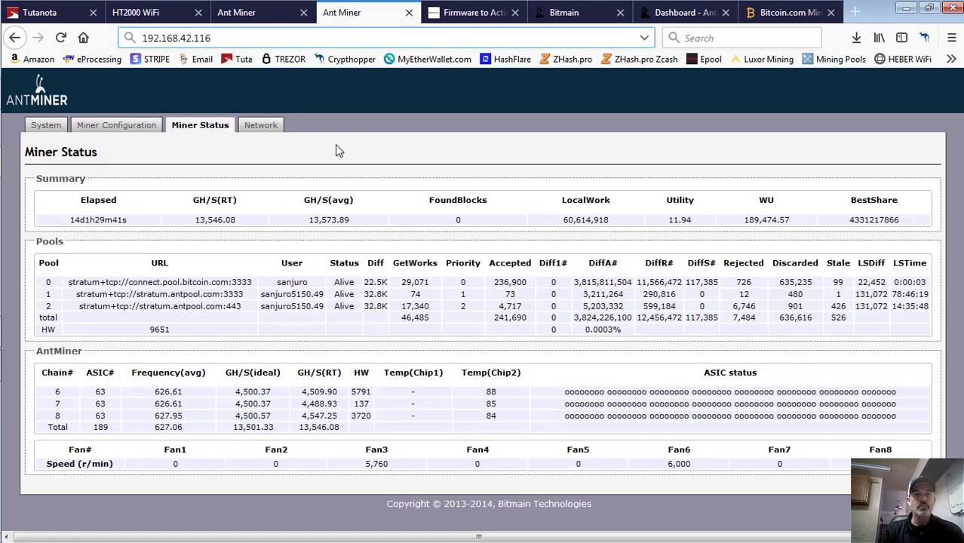
pyautogui.press('Return')
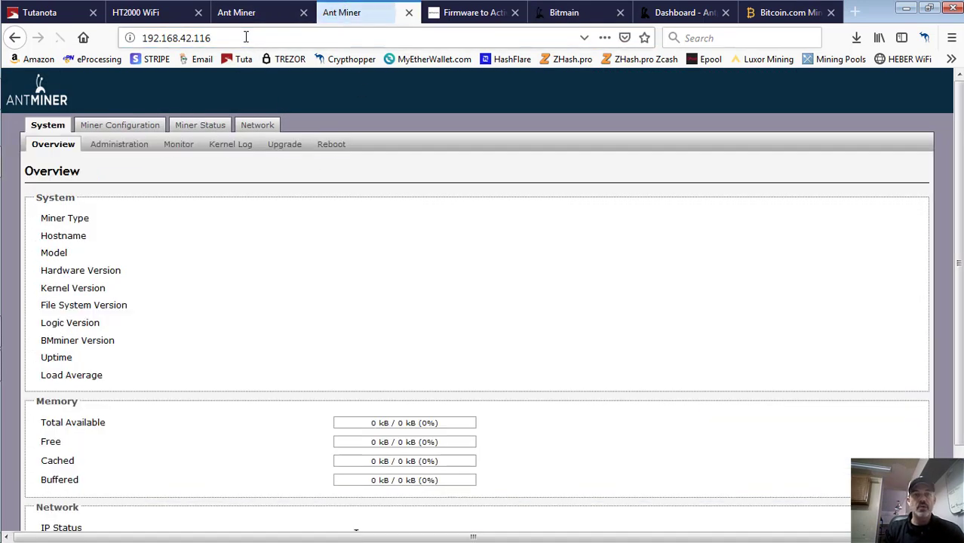
pyautogui.click(227, 39)
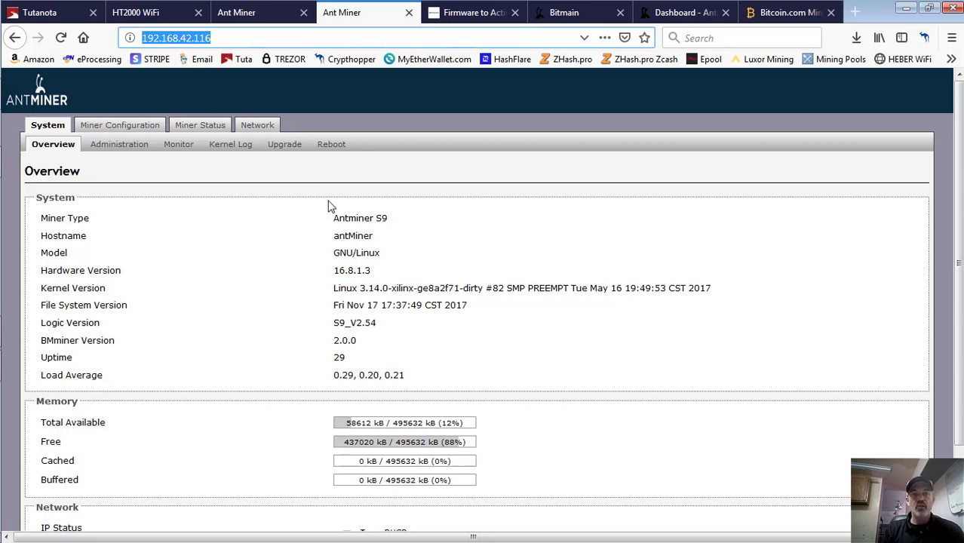
pyautogui.moveTo(328, 222); pyautogui.dragTo(528, 368)
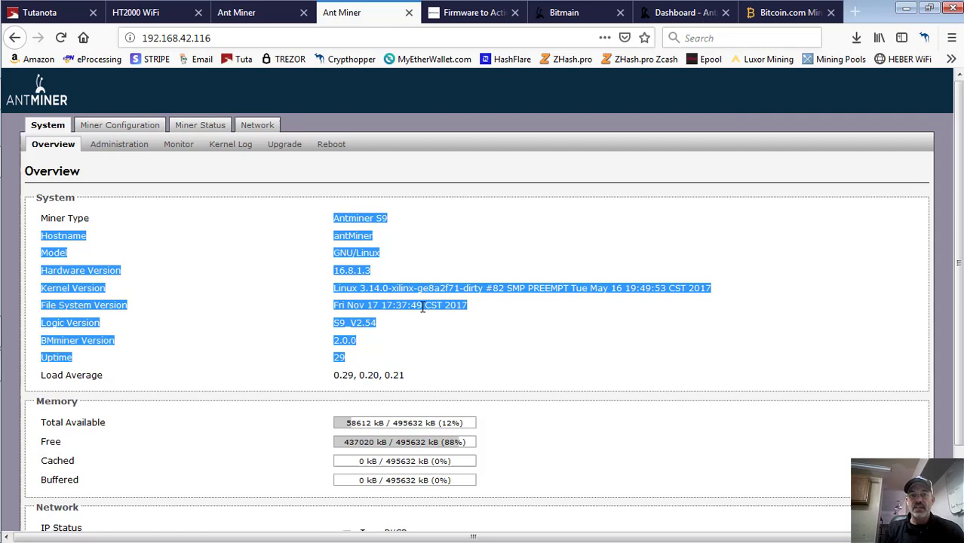
pyautogui.click(694, 341)
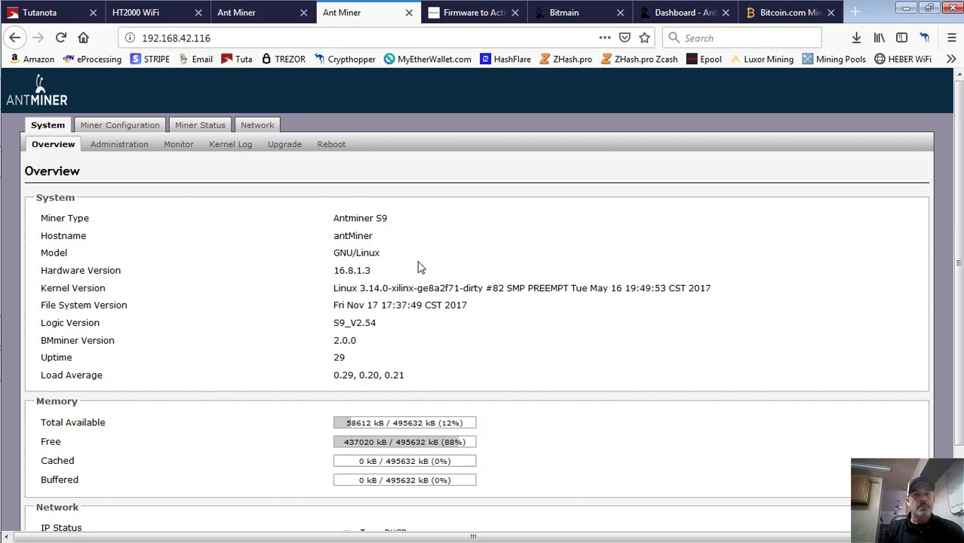
pyautogui.moveTo(329, 273); pyautogui.dragTo(394, 276)
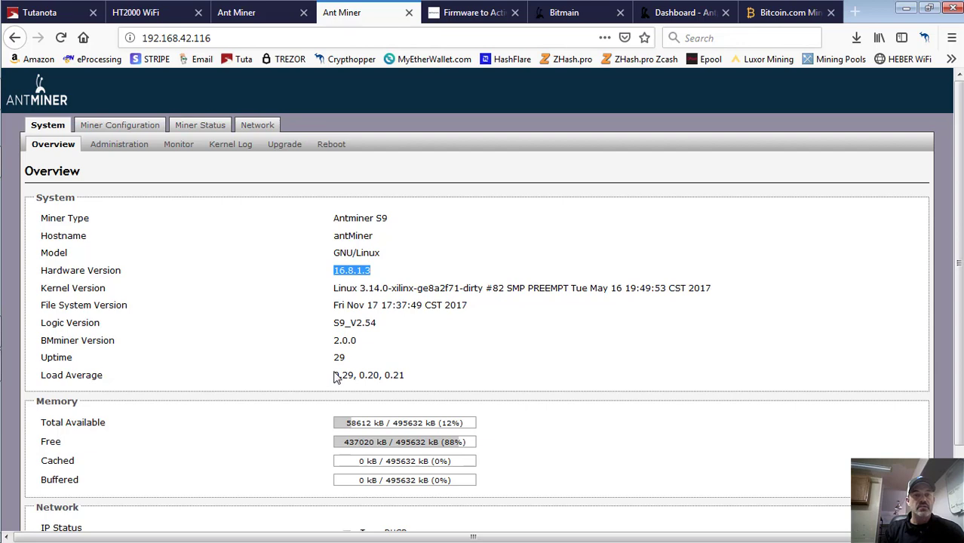
pyautogui.moveTo(332, 374); pyautogui.dragTo(445, 375)
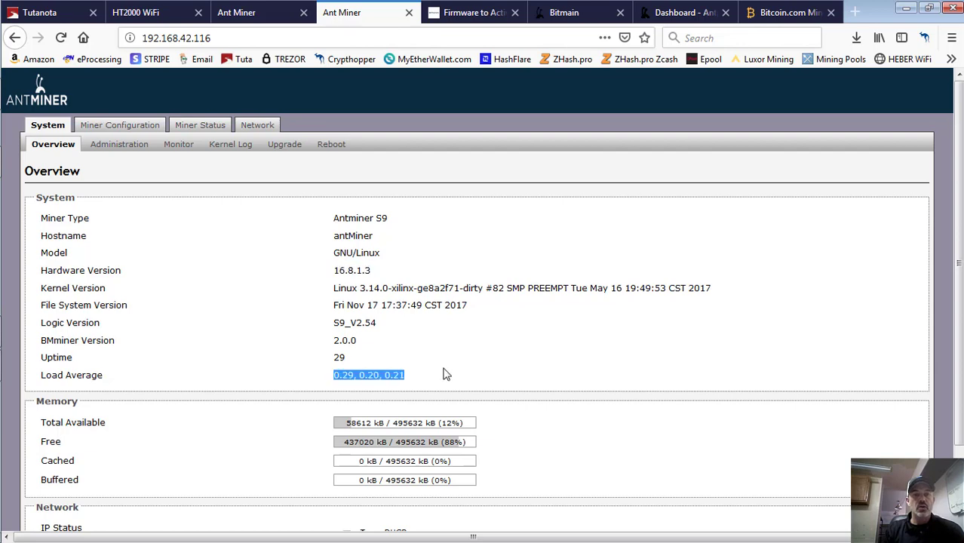
# Step: Review Miner Status hash rates, Fan4/Fan5 speeds and chains 6–8 totalling about 13,693 GH/s
pyautogui.click(192, 128)
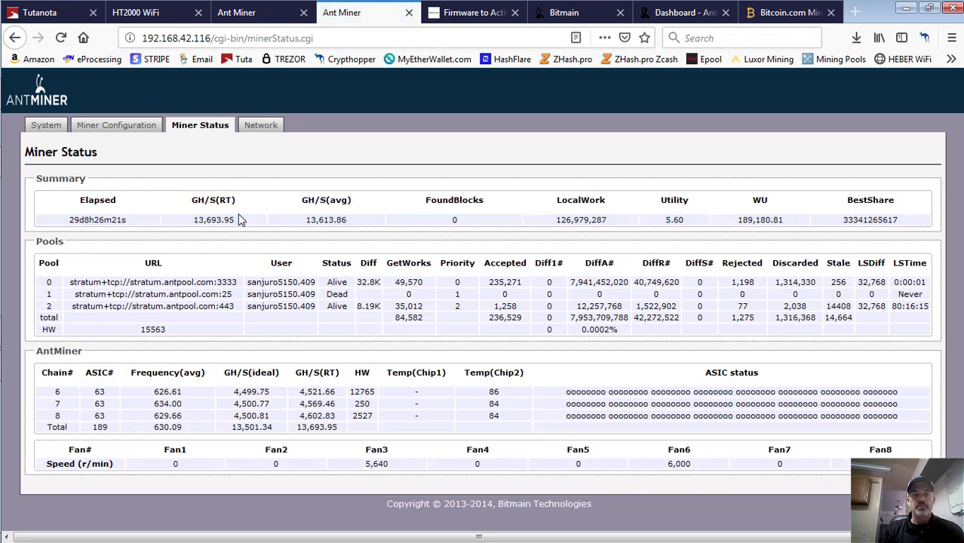
pyautogui.moveTo(192, 220); pyautogui.dragTo(353, 220)
pyautogui.click(404, 289)
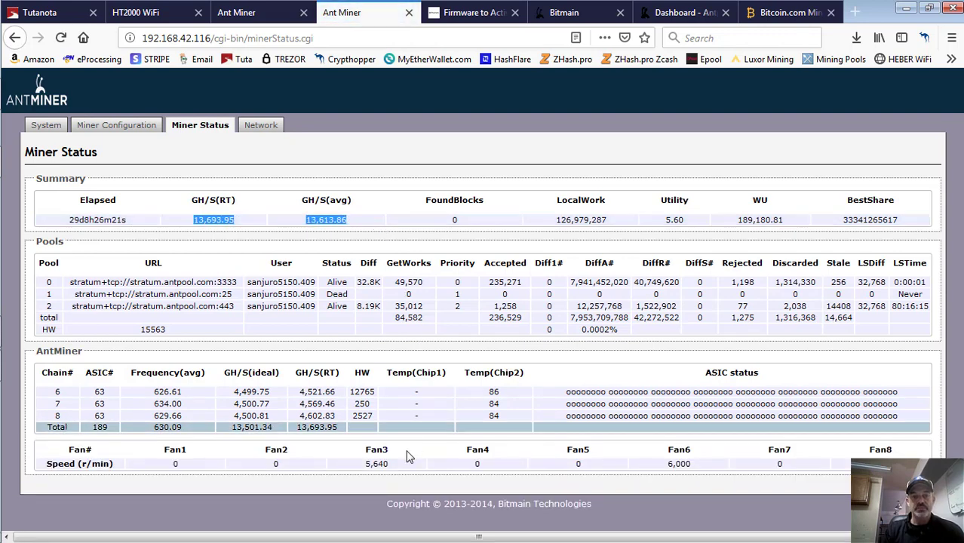
pyautogui.moveTo(472, 464); pyautogui.dragTo(581, 463)
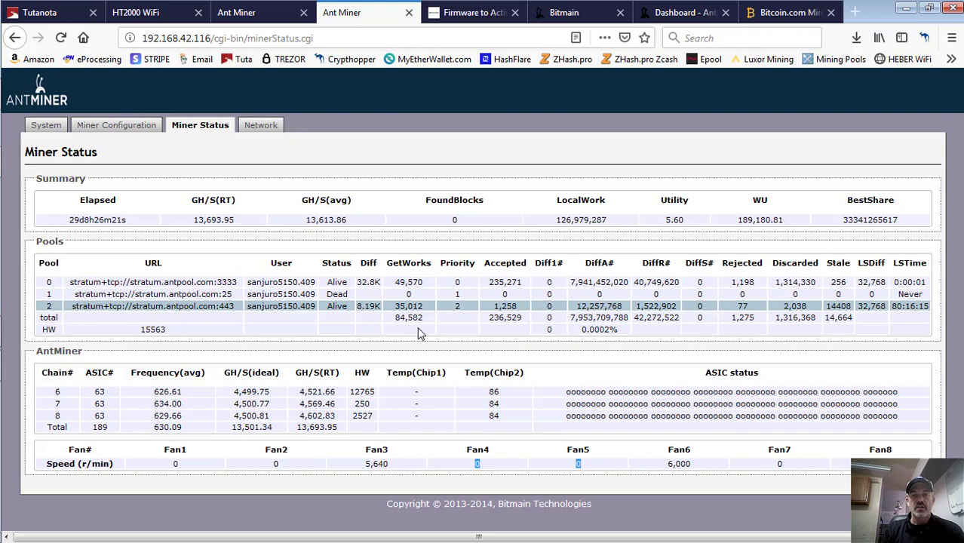
pyautogui.moveTo(98, 393); pyautogui.dragTo(290, 396)
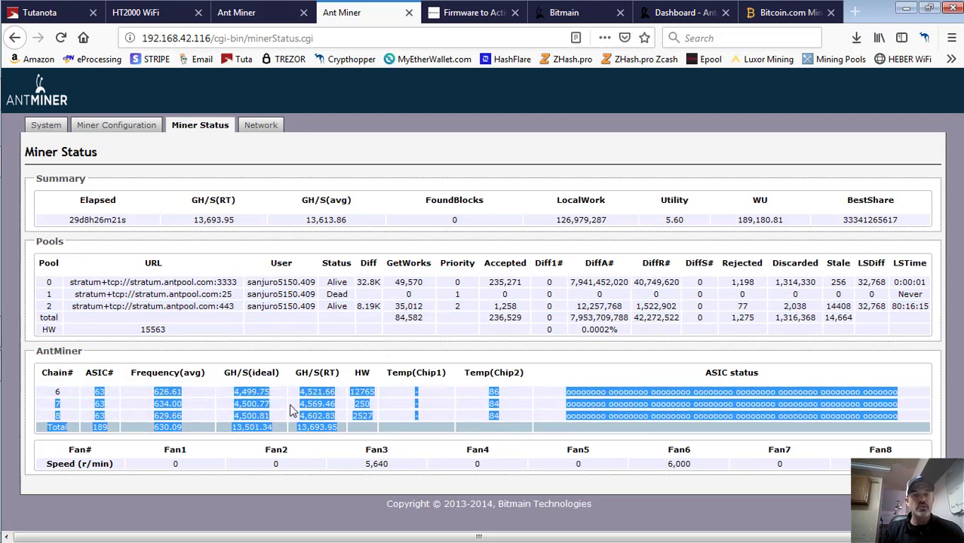
pyautogui.click(536, 359)
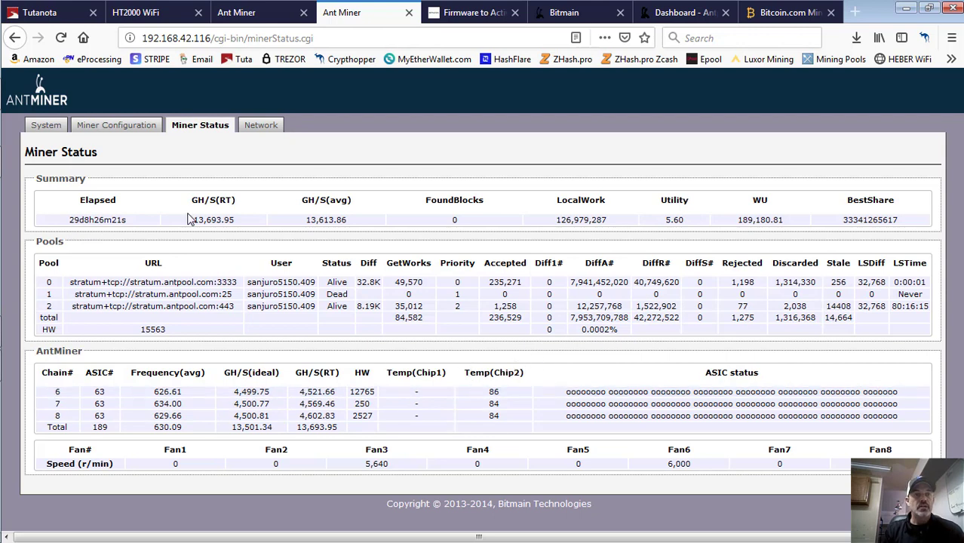
# Step: Generate and save a configuration backup archive from System > Upgrade, then return to Upgrade
pyautogui.click(58, 129)
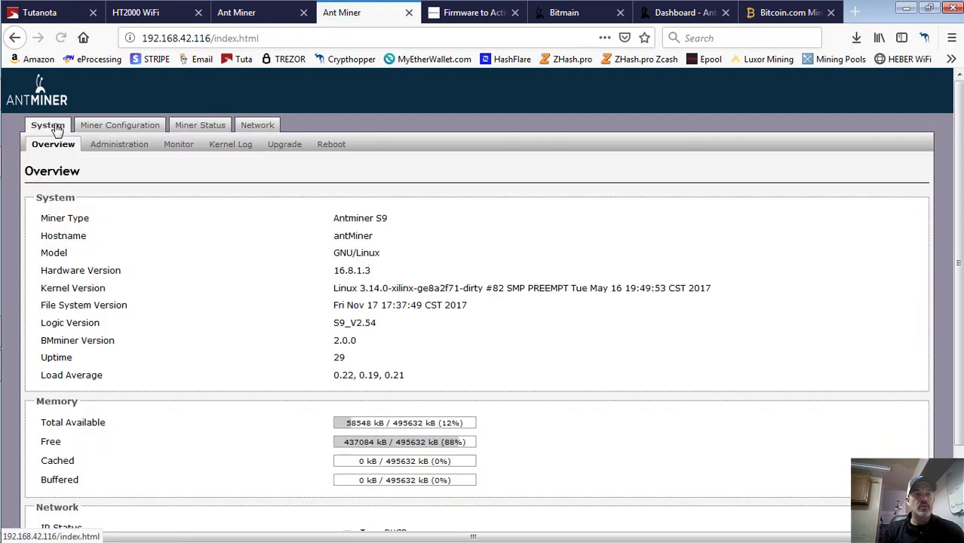
pyautogui.click(284, 148)
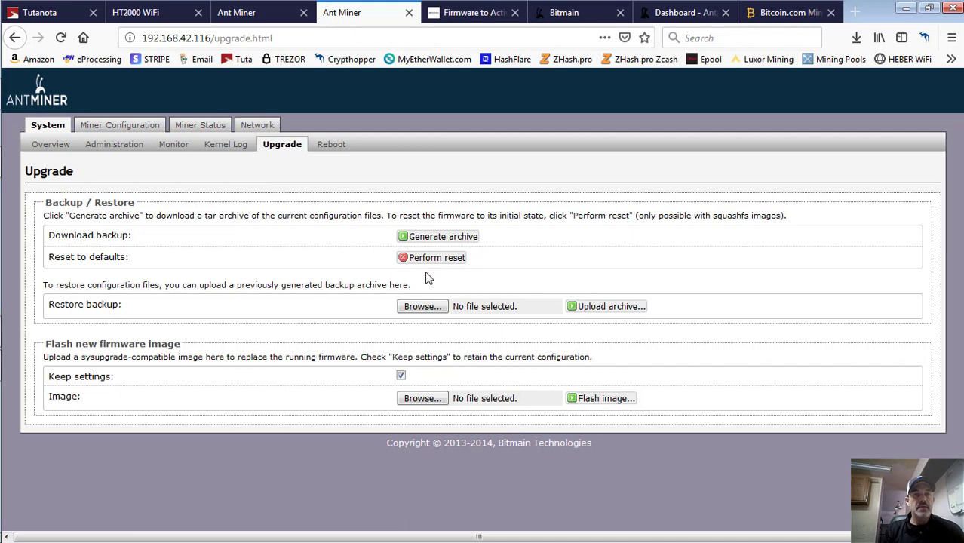
pyautogui.click(405, 240)
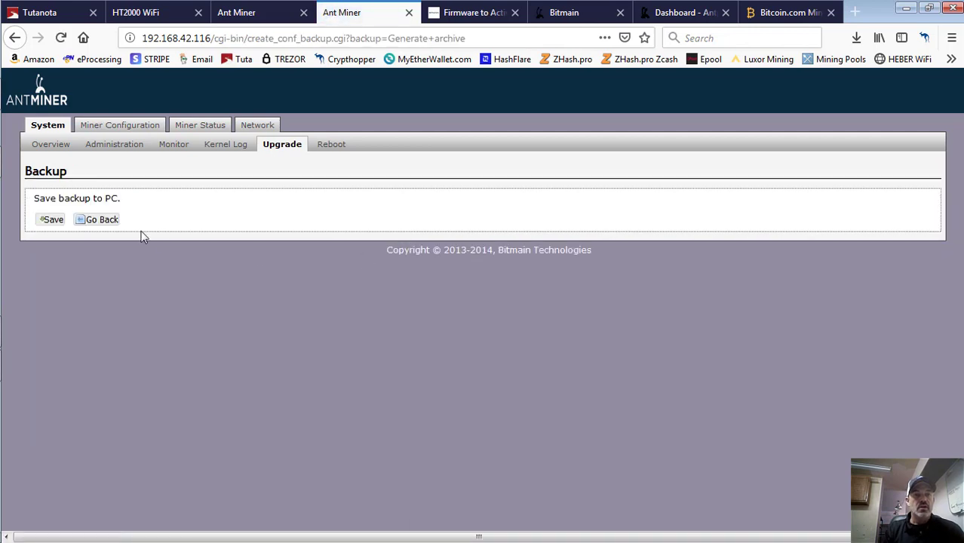
pyautogui.click(52, 220)
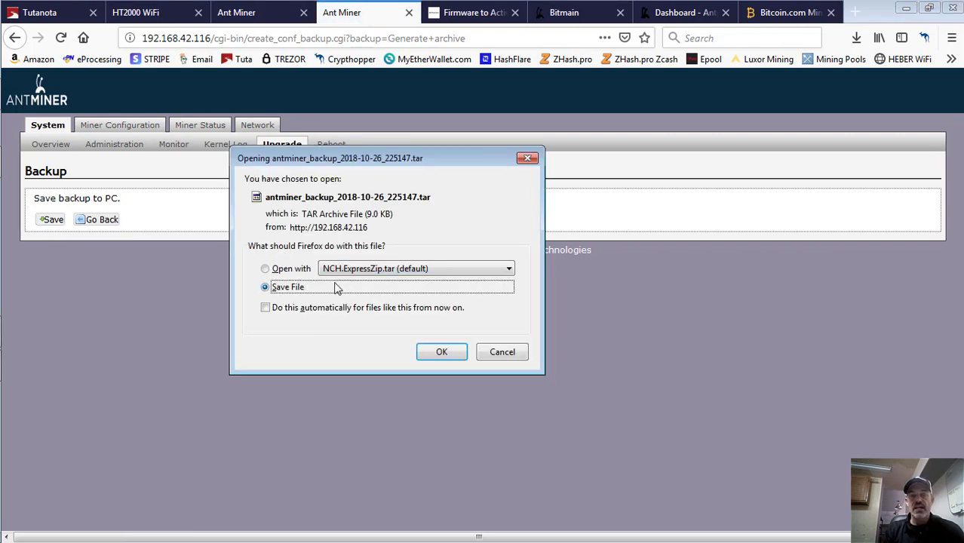
pyautogui.click(519, 352)
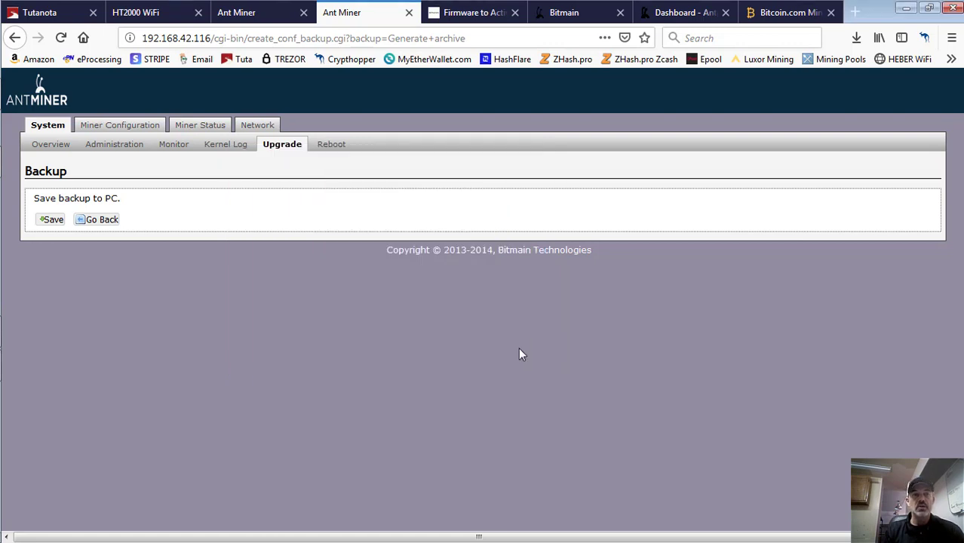
pyautogui.click(105, 220)
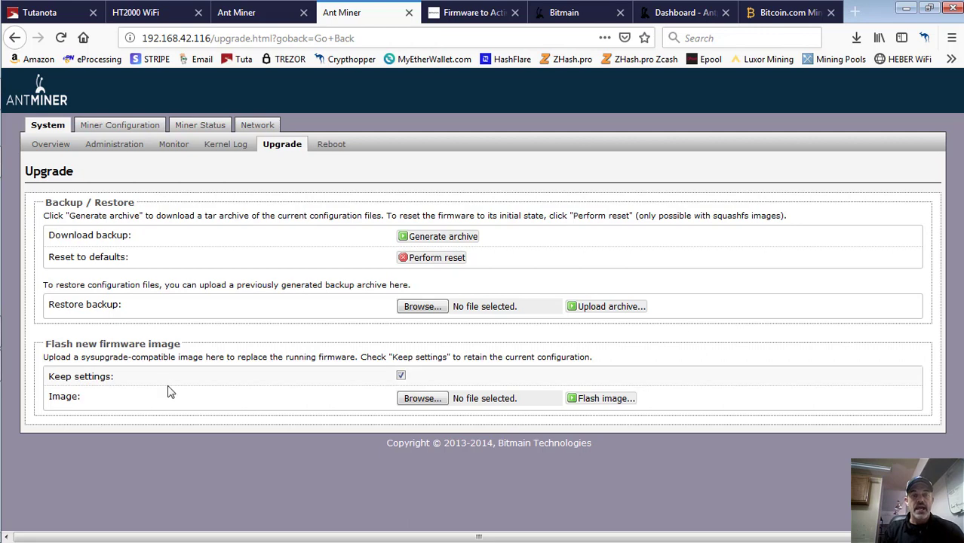
# Step: Flash the Antminer-S9-LPM-20181023.tar image from Downloads and confirm replacing the firmware
pyautogui.moveTo(45, 343); pyautogui.dragTo(200, 348)
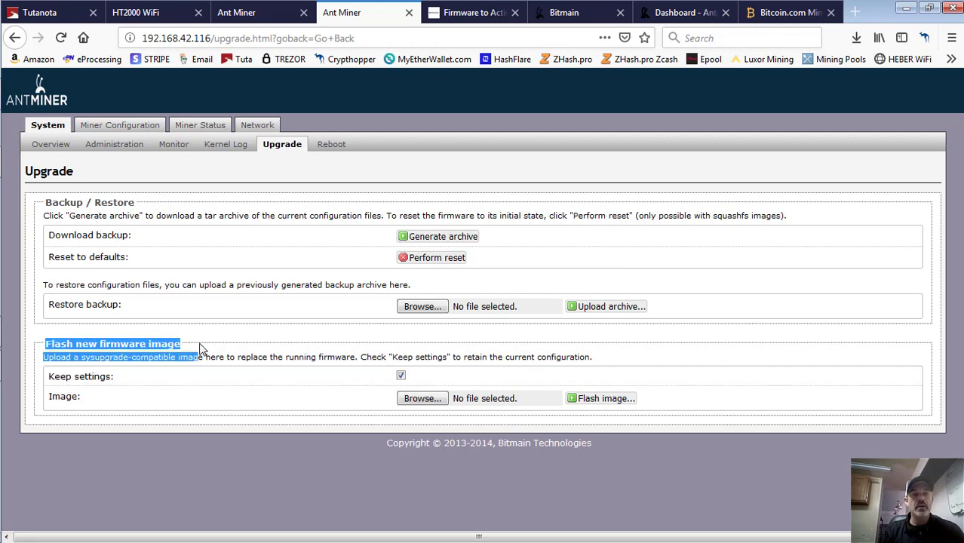
pyautogui.click(294, 380)
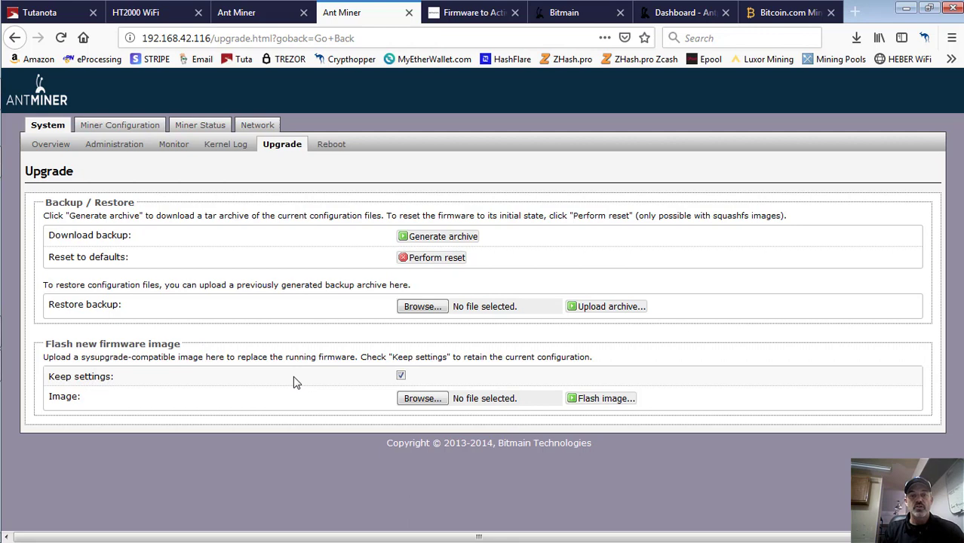
pyautogui.click(441, 399)
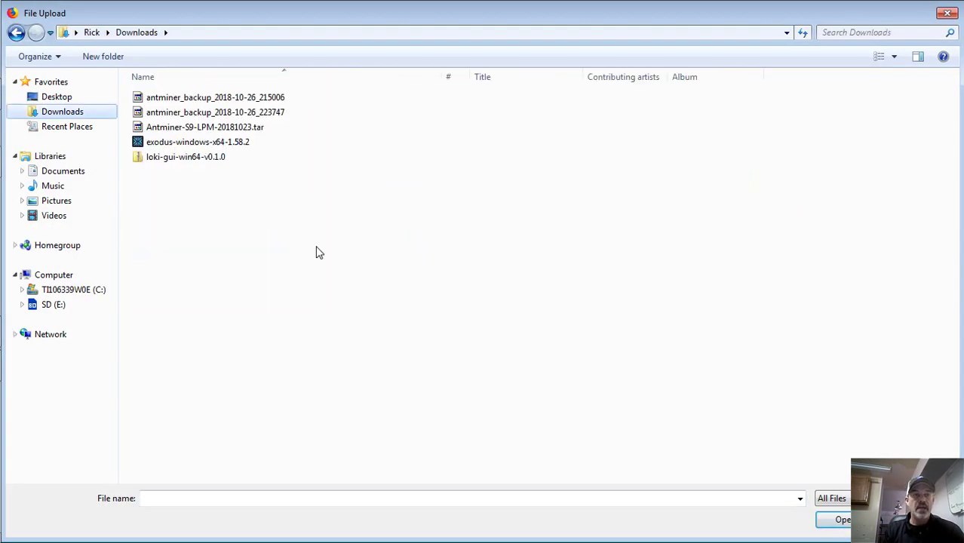
pyautogui.click(251, 129)
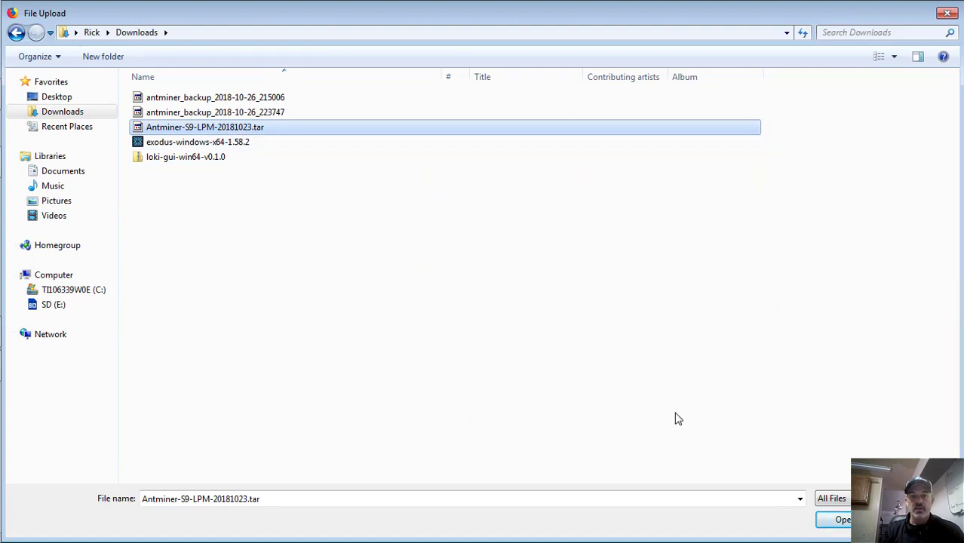
pyautogui.click(836, 520)
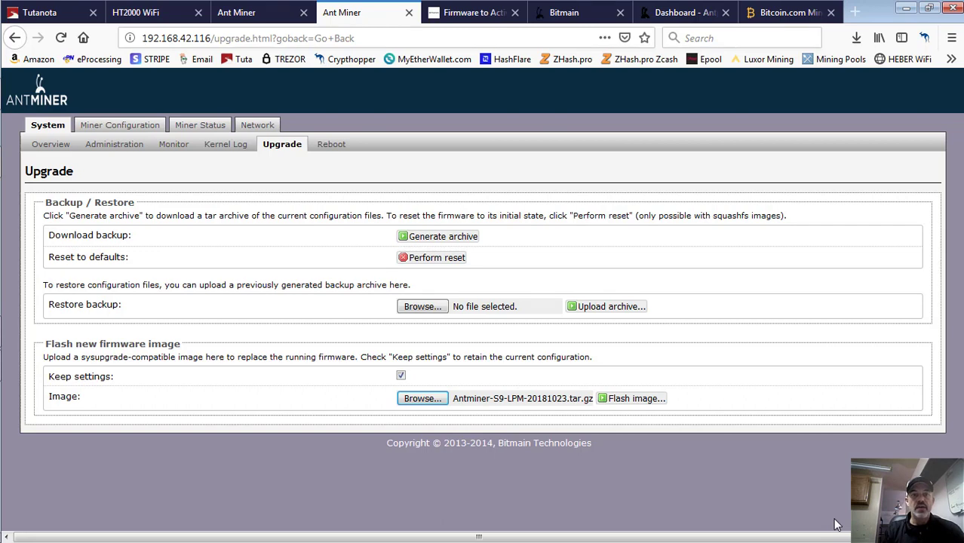
pyautogui.click(649, 398)
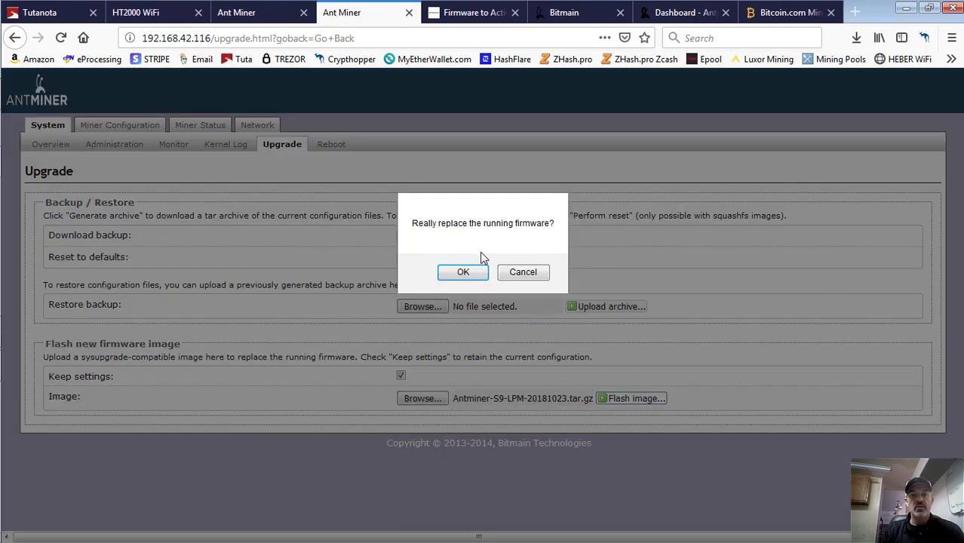
pyautogui.click(463, 273)
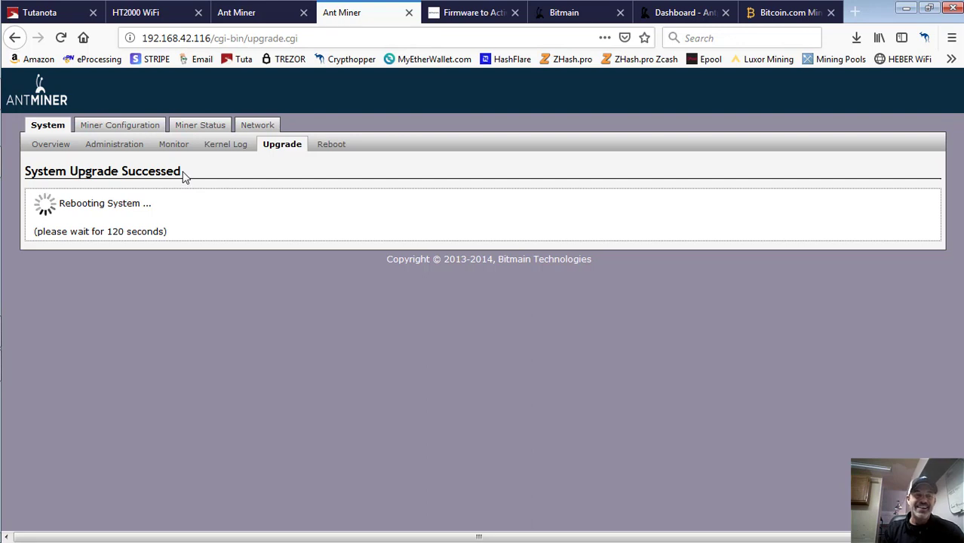
# Step: After the reboot, confirm the Overview shows file system dated Oct 23 2018 and logic LPM
pyautogui.moveTo(181, 171); pyautogui.dragTo(118, 172)
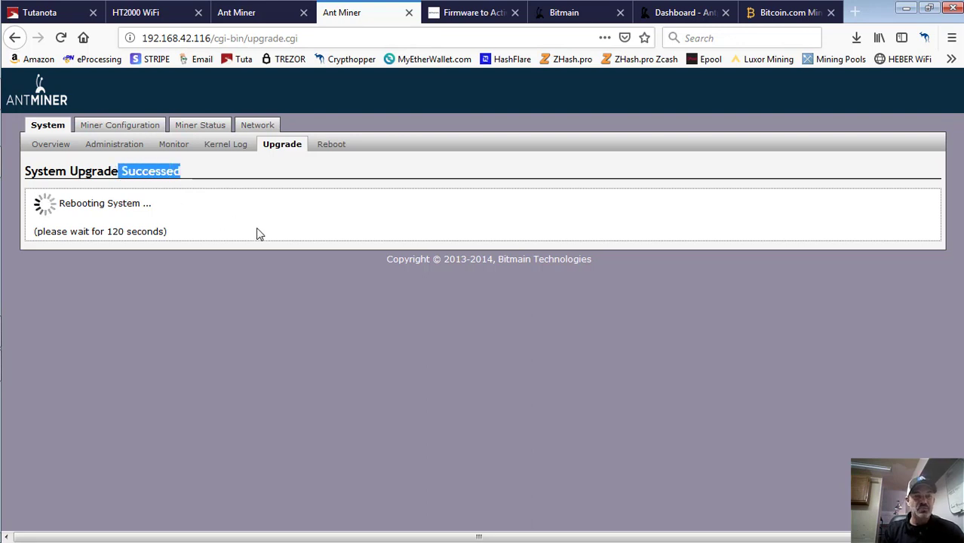
pyautogui.click(208, 172)
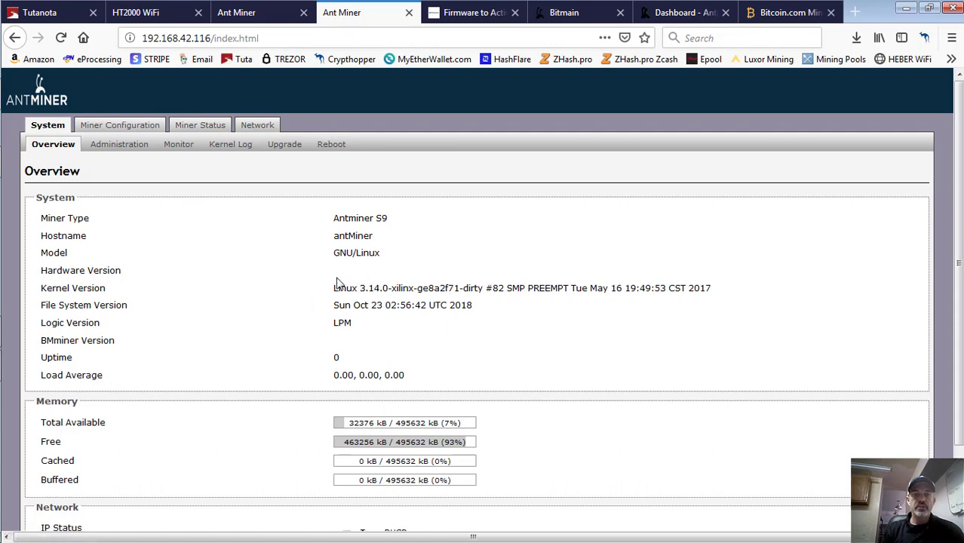
pyautogui.moveTo(335, 307); pyautogui.dragTo(540, 317)
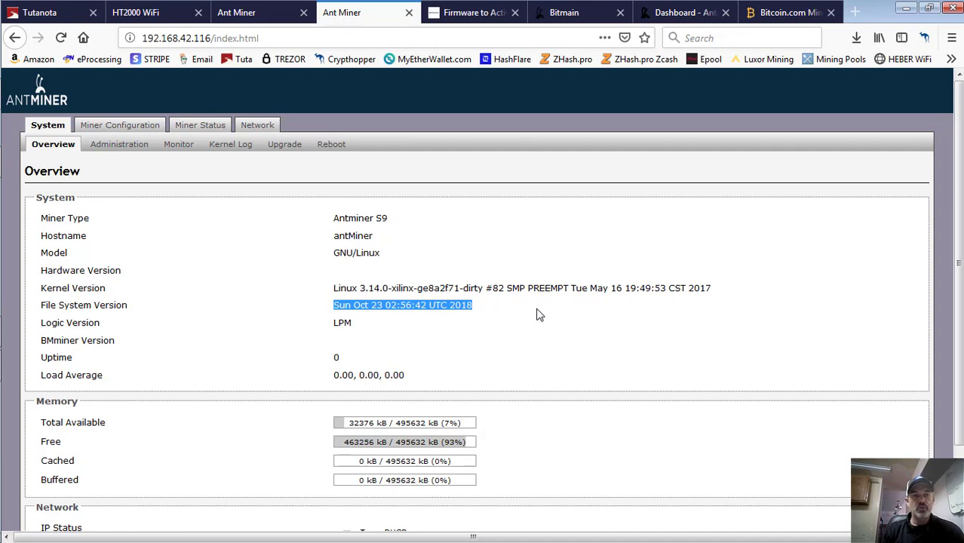
pyautogui.click(336, 268)
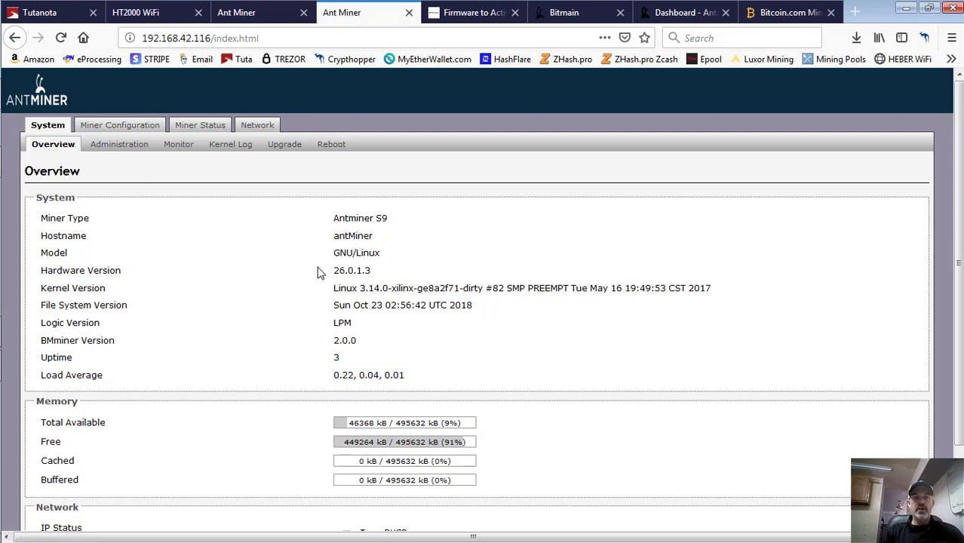
# Step: Check hardware version 26.0.1.3, then view Miner Status hashing about 11,817 GH/s
pyautogui.moveTo(329, 272); pyautogui.dragTo(371, 271)
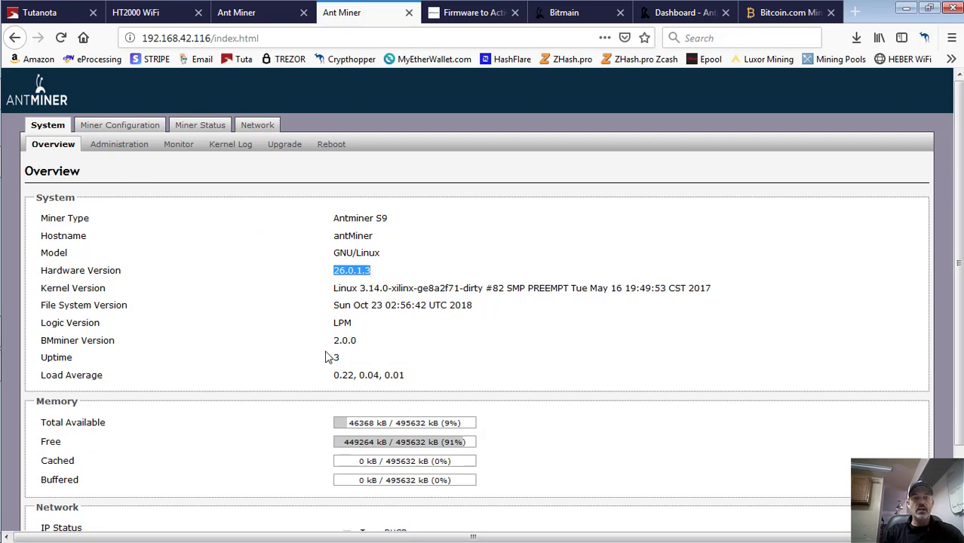
pyautogui.click(200, 126)
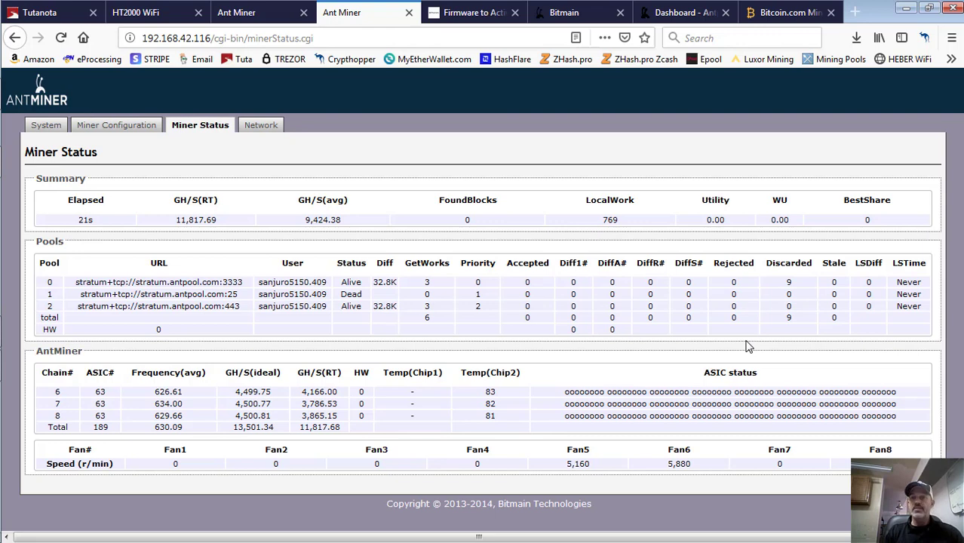
# Step: Refresh Miner Status and check real-time and average hash rates near 13,647 GH/s
pyautogui.click(205, 126)
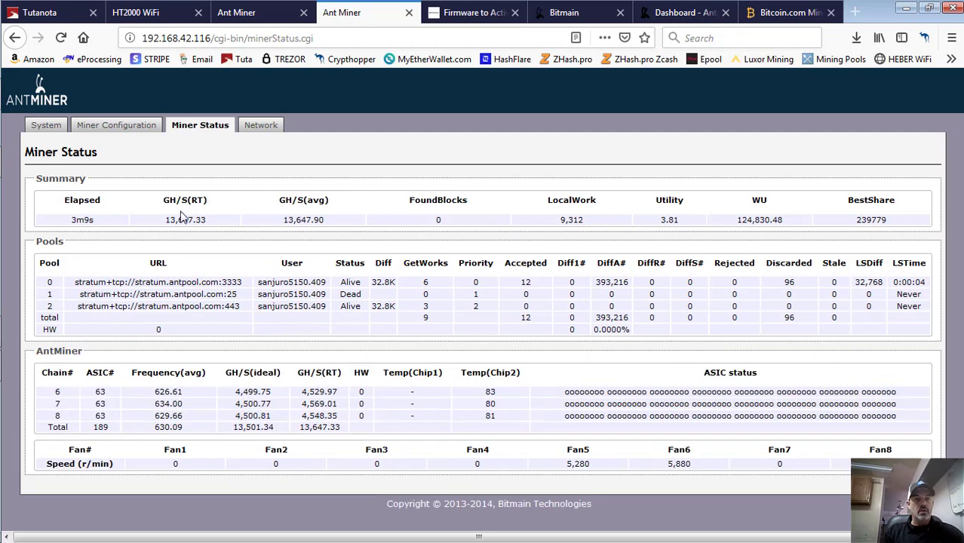
pyautogui.moveTo(164, 220); pyautogui.dragTo(340, 223)
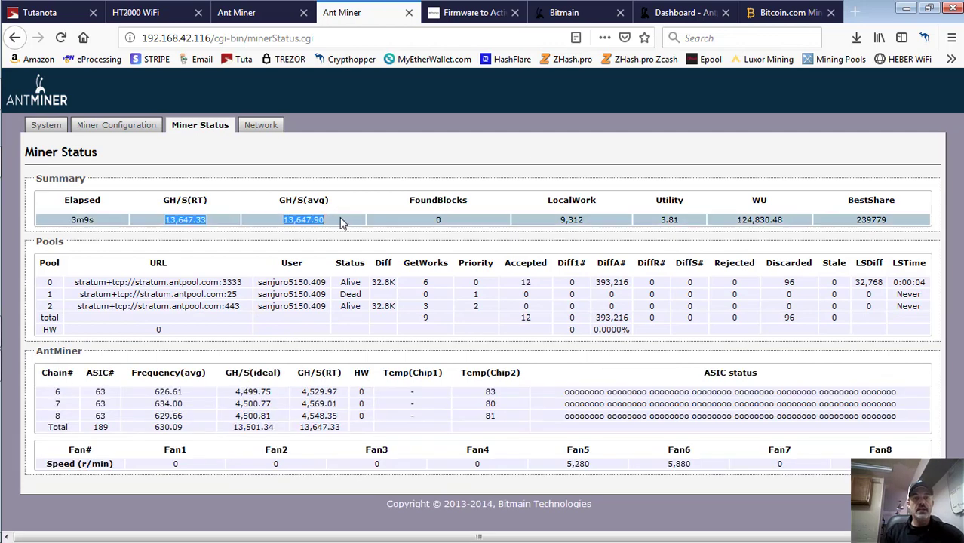
pyautogui.click(381, 214)
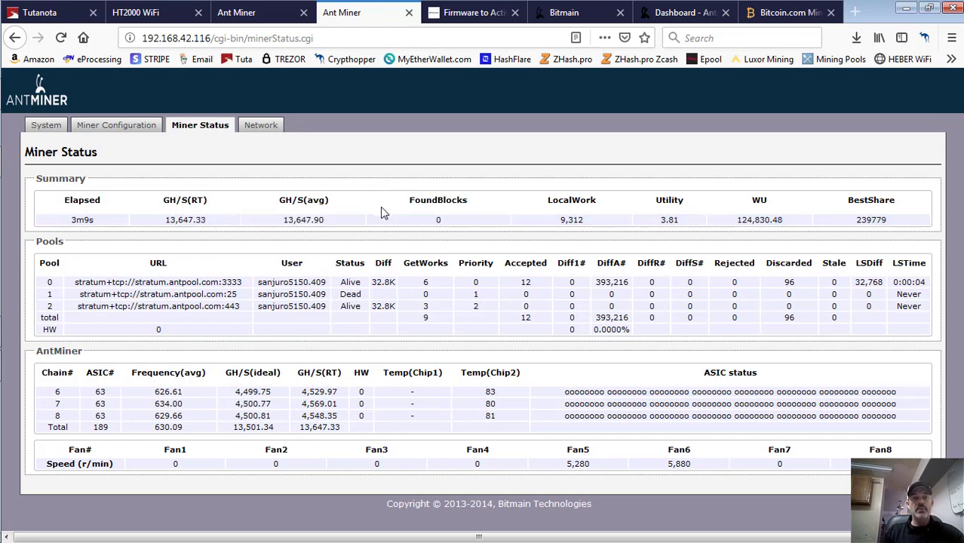